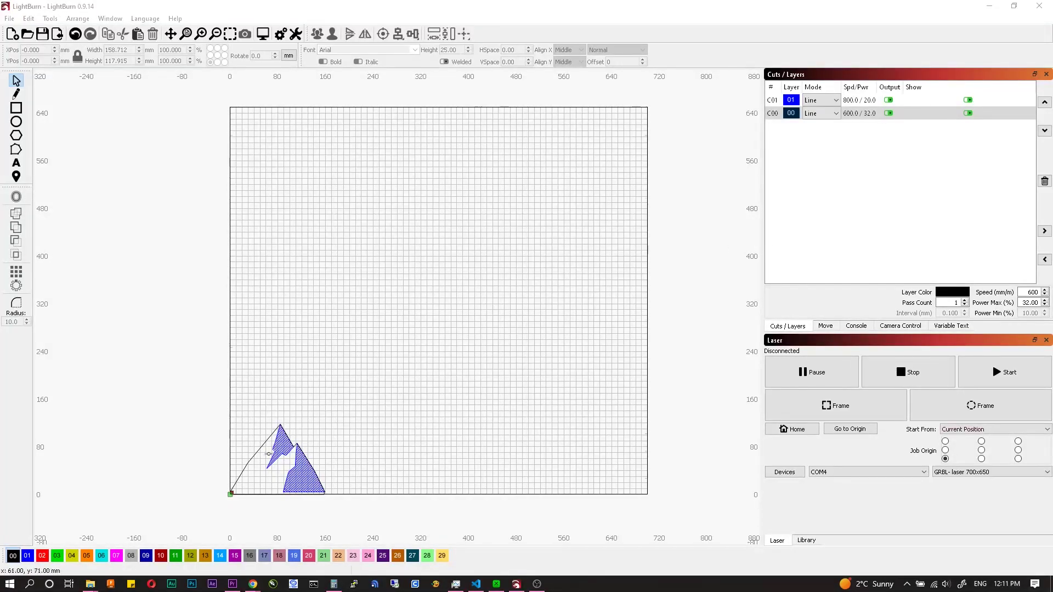
Inspect the hatched mountain shape and the cut settings of layer C01.
{"action": "scroll", "coordinate": [268, 454], "scroll_direction": "up", "scroll_amount": 5}
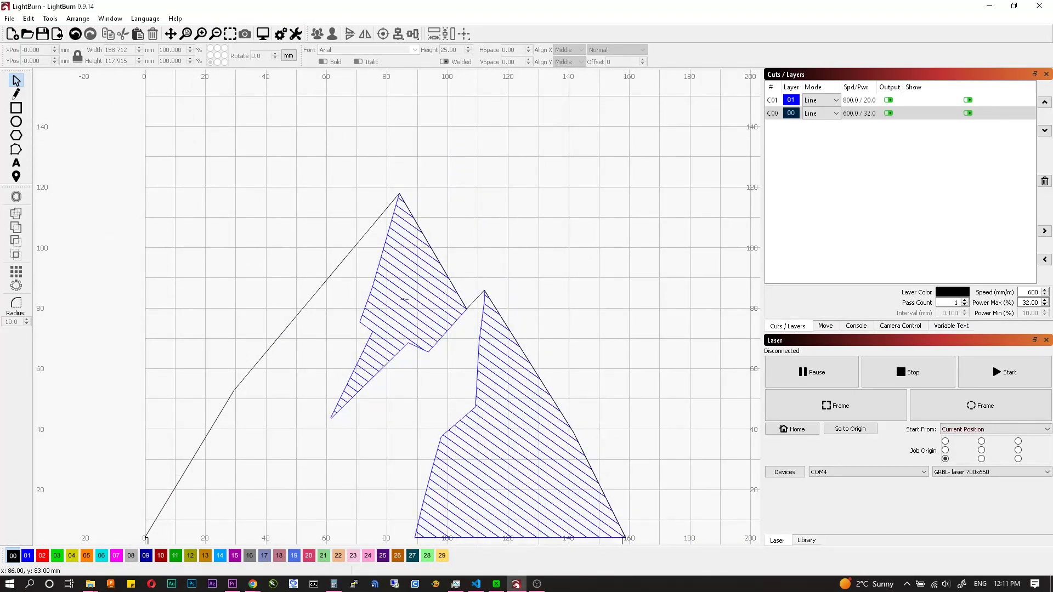
{"action": "left_click", "coordinate": [405, 299]}
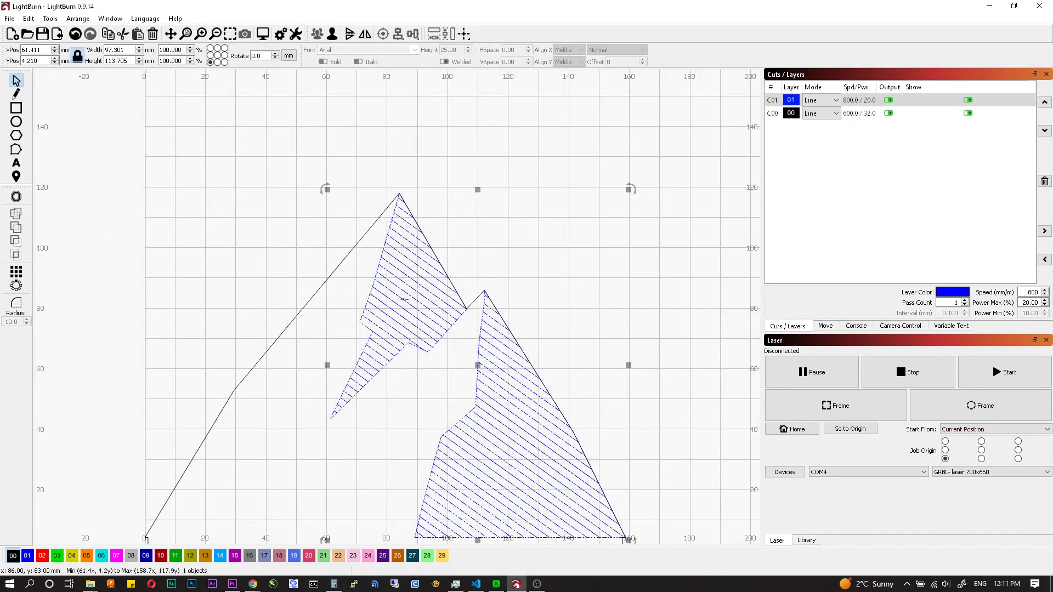
{"action": "left_click", "coordinate": [651, 167]}
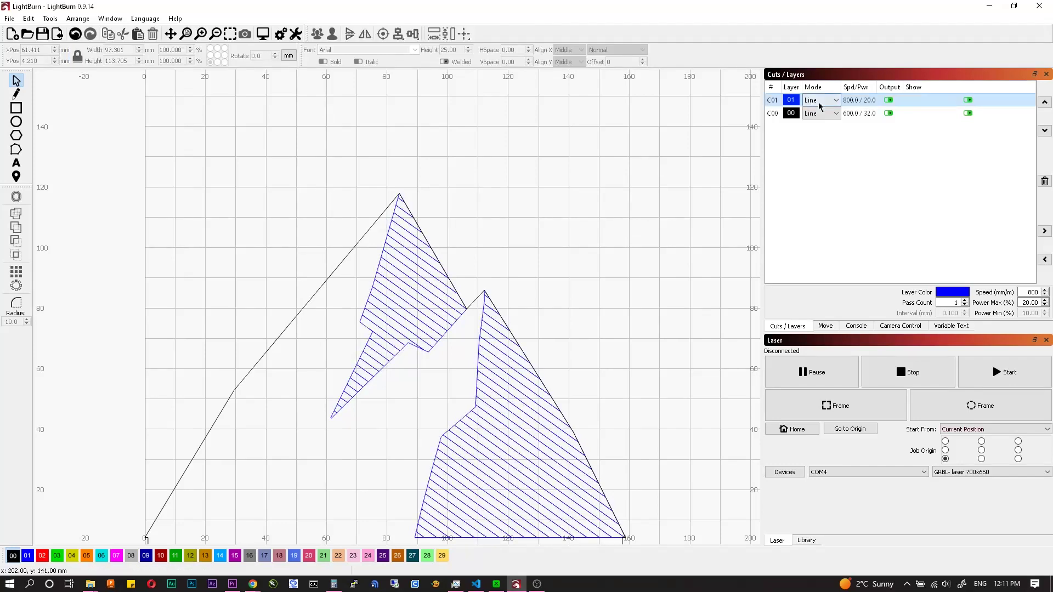
{"action": "double_click", "coordinate": [866, 103]}
{"action": "left_click", "coordinate": [656, 91]}
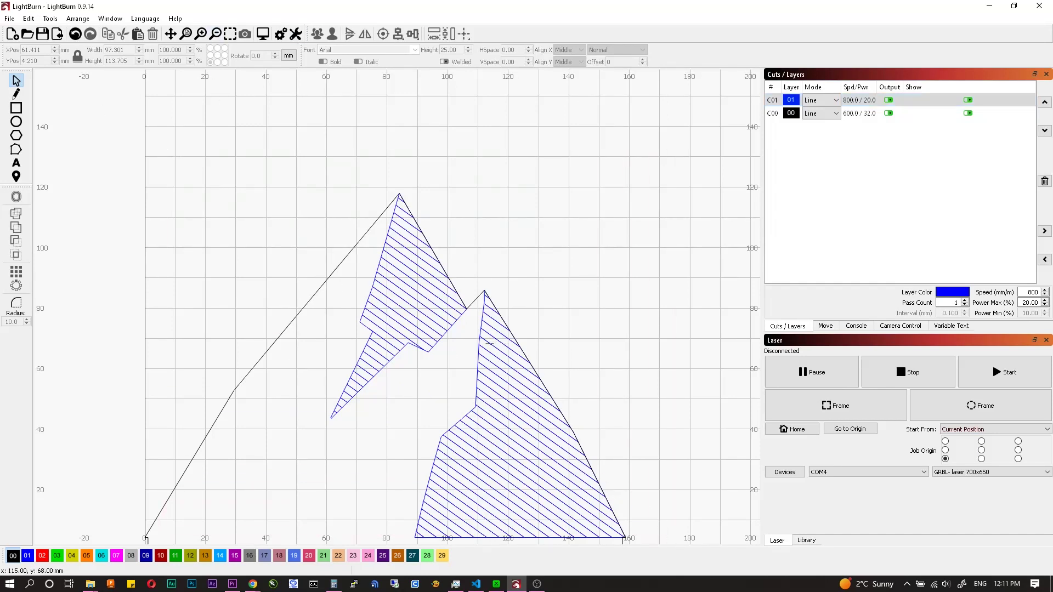
Select both mountain shapes and zoom in on the coaster designs.
{"action": "scroll", "coordinate": [490, 343], "scroll_direction": "down", "scroll_amount": 4}
{"action": "left_click_drag", "start_coordinate": [607, 517], "coordinate": [607, 515]}
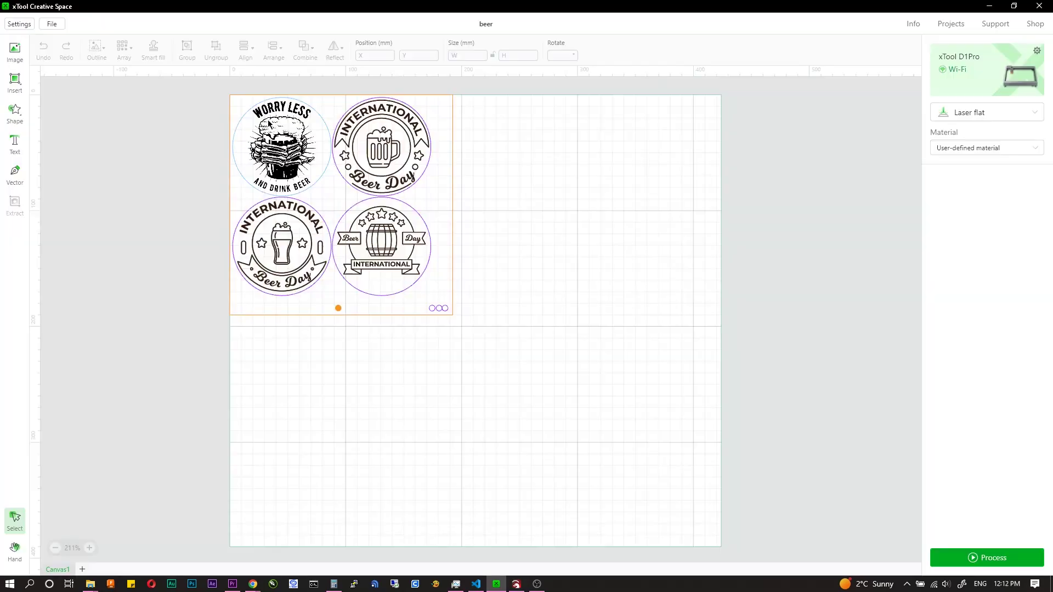
{"action": "scroll", "coordinate": [274, 308], "scroll_direction": "up", "scroll_amount": 3}
{"action": "scroll", "coordinate": [284, 353], "scroll_direction": "down", "scroll_amount": 4}
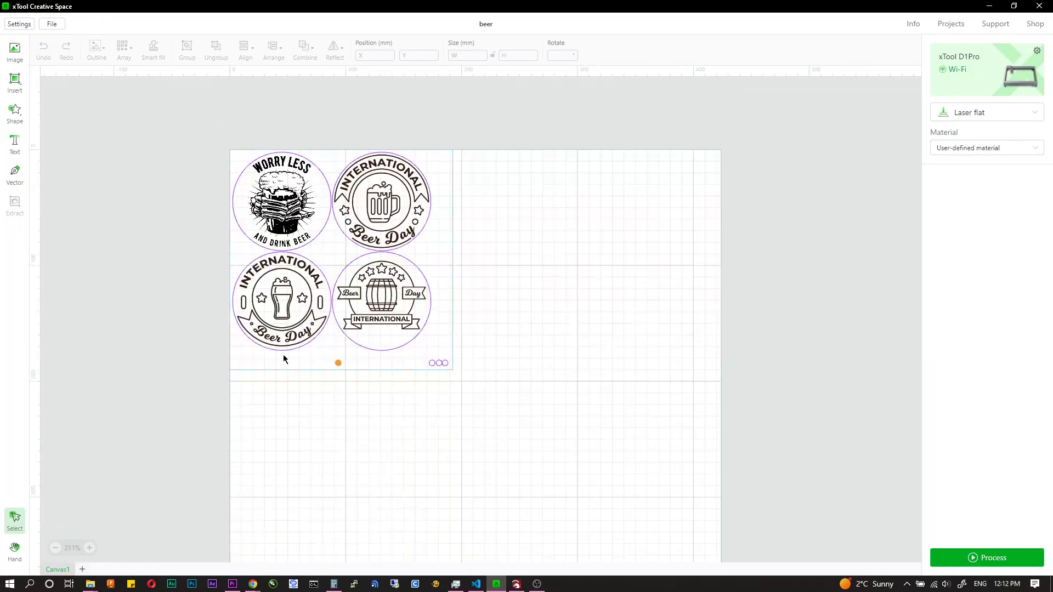
{"action": "scroll", "coordinate": [326, 274], "scroll_direction": "up", "scroll_amount": 3, "text": "ctrl"}
{"action": "scroll", "coordinate": [384, 214], "scroll_direction": "down", "scroll_amount": 3, "text": "ctrl"}
{"action": "scroll", "coordinate": [376, 202], "scroll_direction": "up", "scroll_amount": 3, "text": "ctrl"}
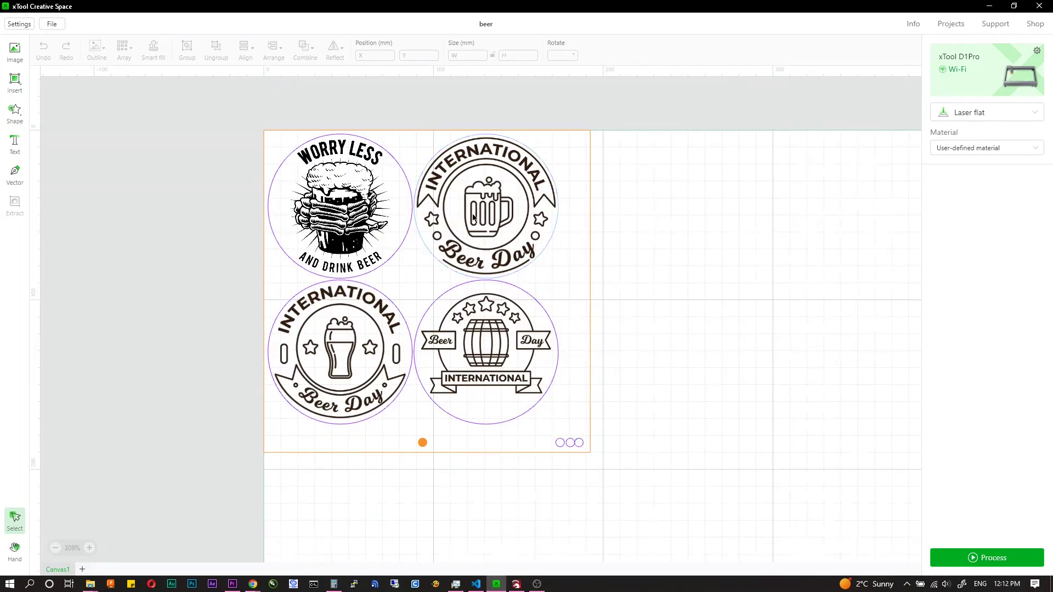
{"action": "scroll", "coordinate": [473, 217], "scroll_direction": "up", "scroll_amount": 2, "text": "ctrl"}
Select the top-right International Beer Day coaster, then clear the selection.
{"action": "left_click", "coordinate": [467, 133]}
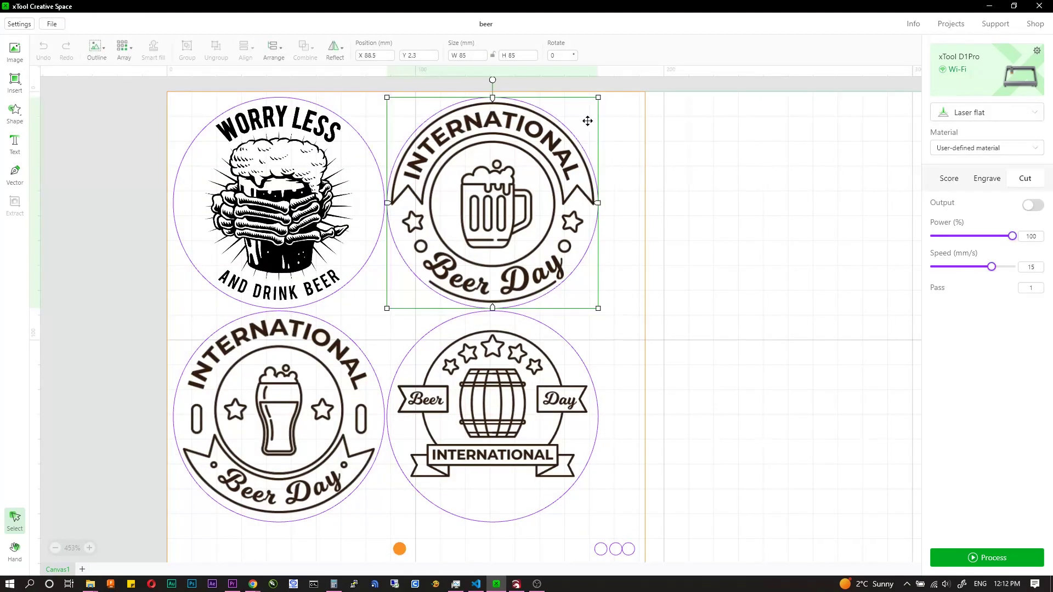
{"action": "left_click", "coordinate": [742, 125]}
{"action": "left_click", "coordinate": [480, 124]}
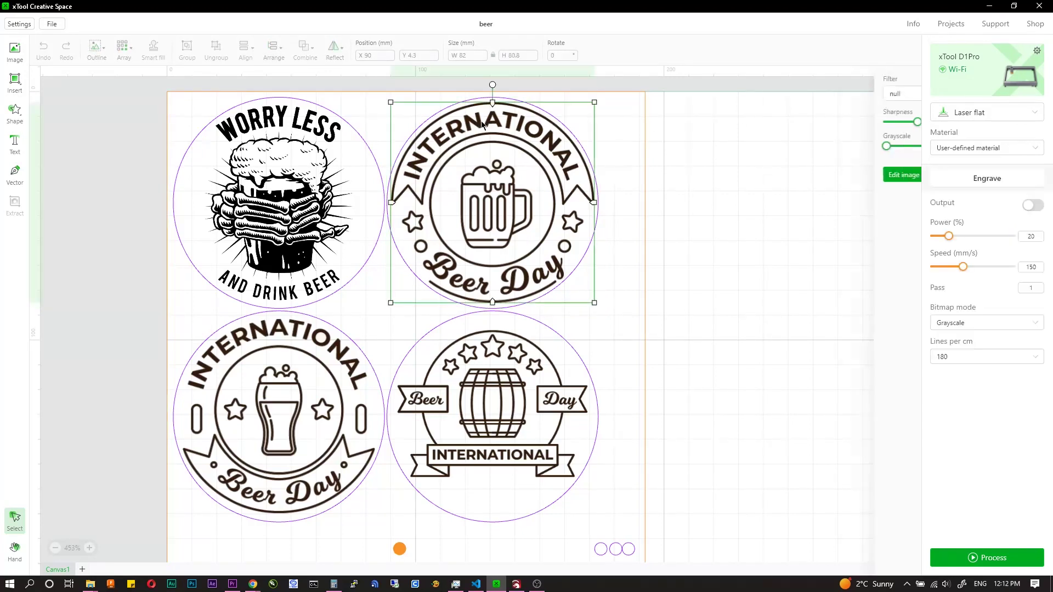
{"action": "left_click", "coordinate": [667, 125]}
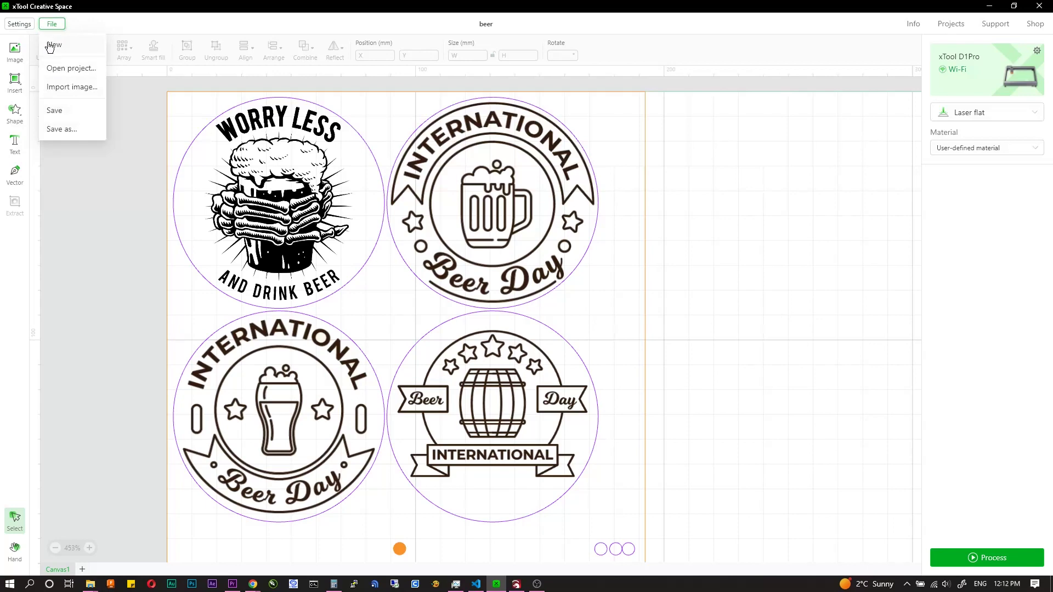
Import the PngItem_293947.png wolf image and move it below and right of the coasters.
{"action": "left_click", "coordinate": [75, 87]}
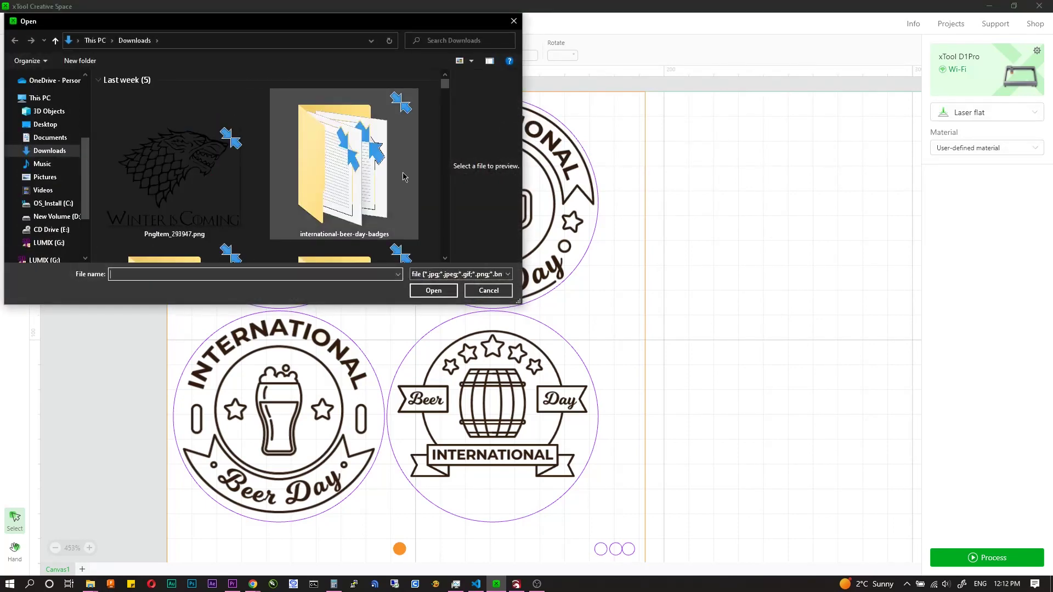
{"action": "left_click", "coordinate": [186, 183]}
{"action": "double_click", "coordinate": [186, 183]}
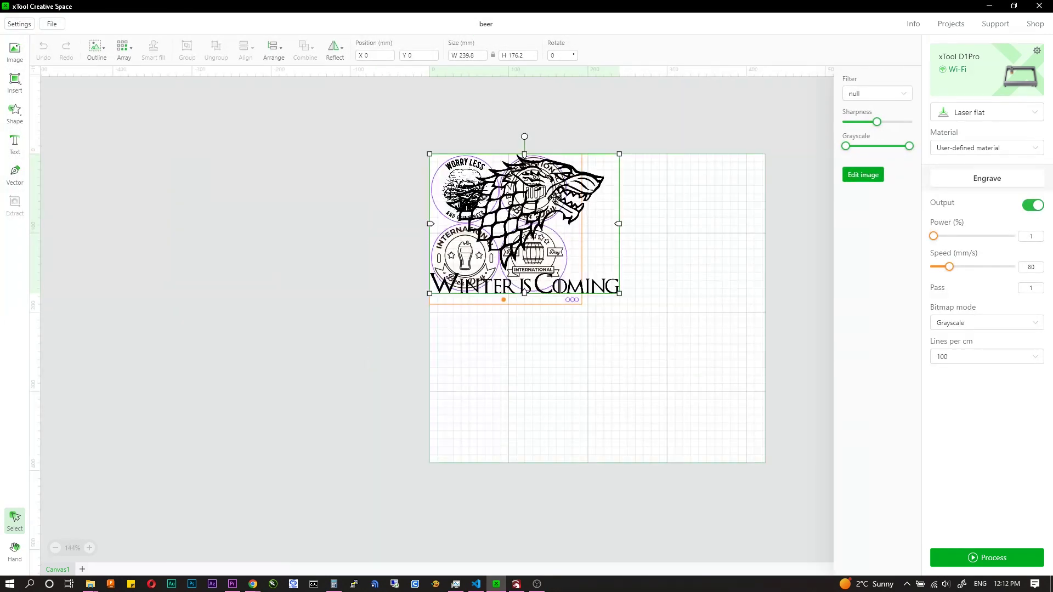
{"action": "left_click_drag", "start_coordinate": [555, 196], "coordinate": [696, 344]}
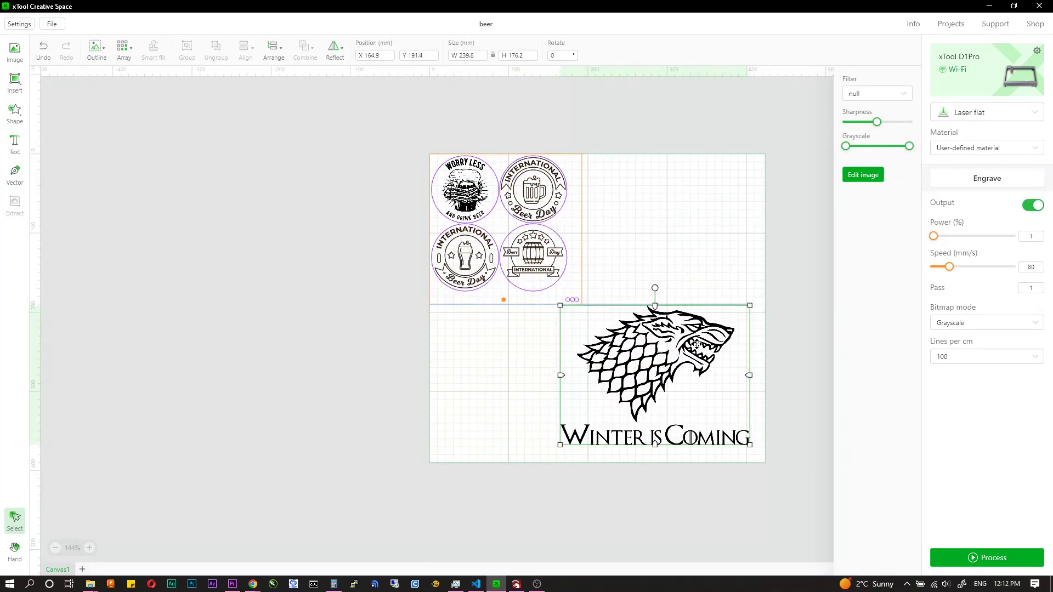
{"action": "left_click", "coordinate": [987, 148]}
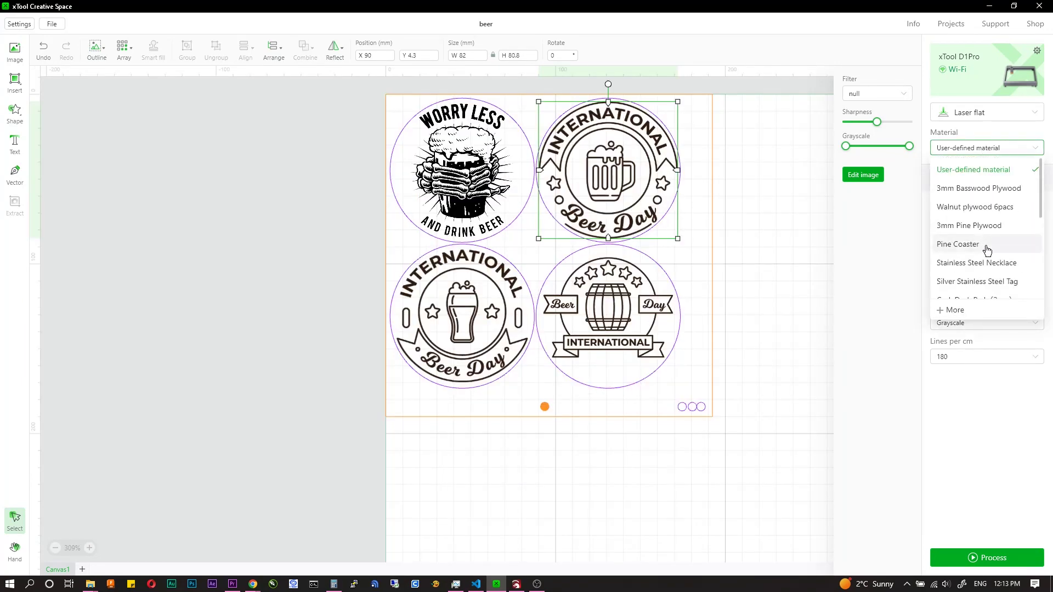
Scroll through the xTool Selected presets in the full material library.
{"action": "left_click", "coordinate": [950, 311]}
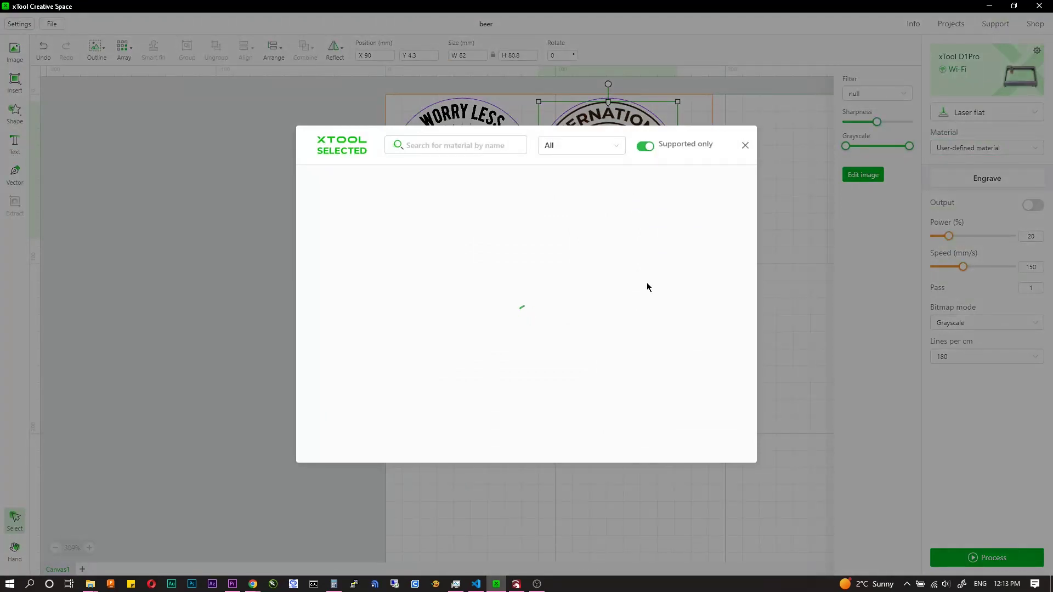
{"action": "scroll", "coordinate": [648, 287], "scroll_direction": "down", "scroll_amount": 2}
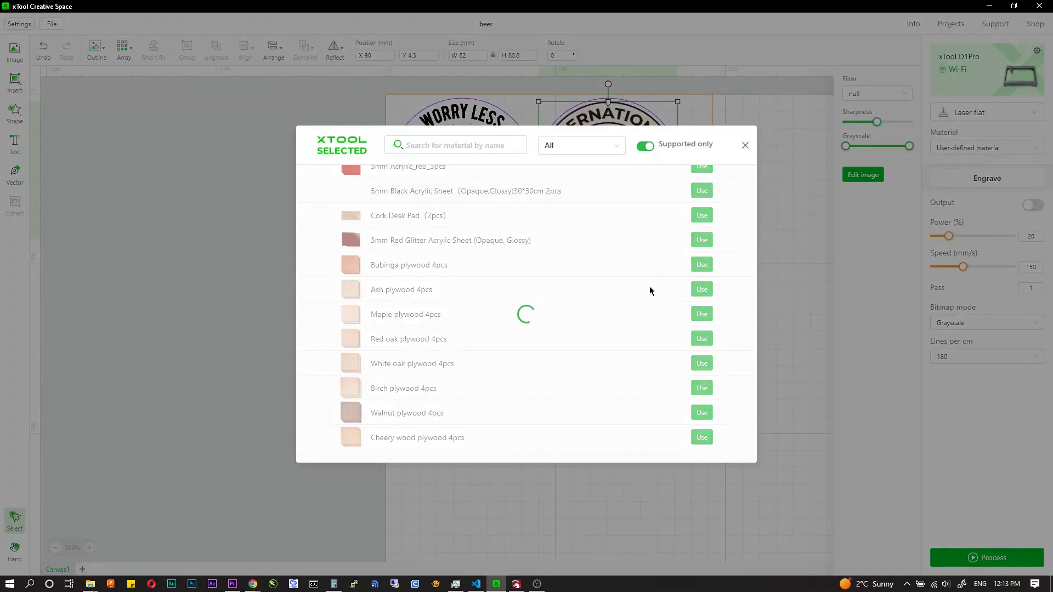
{"action": "scroll", "coordinate": [650, 291], "scroll_direction": "down", "scroll_amount": 10}
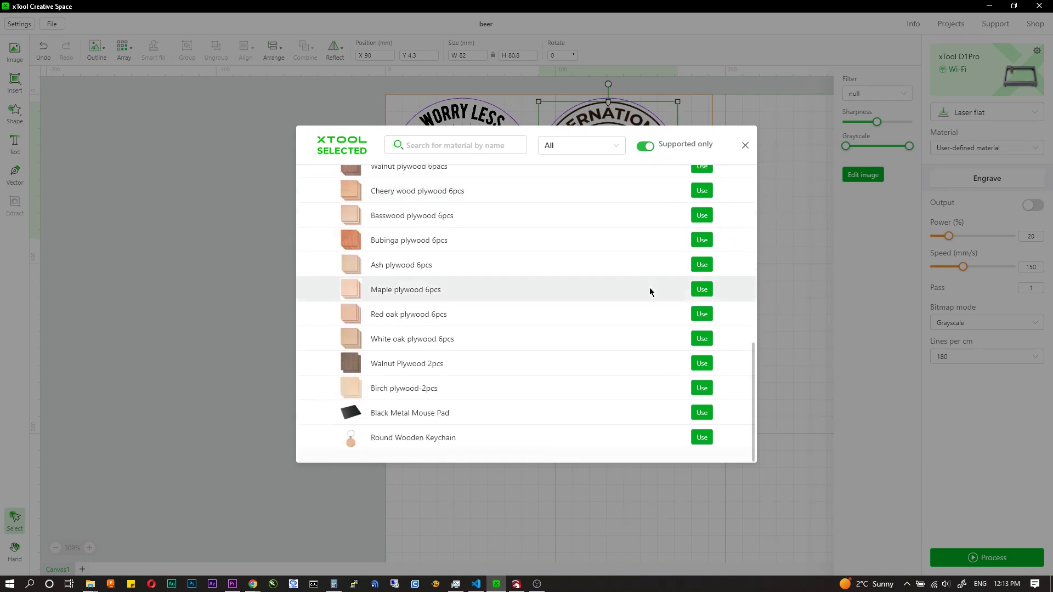
{"action": "scroll", "coordinate": [603, 323], "scroll_direction": "up", "scroll_amount": 8}
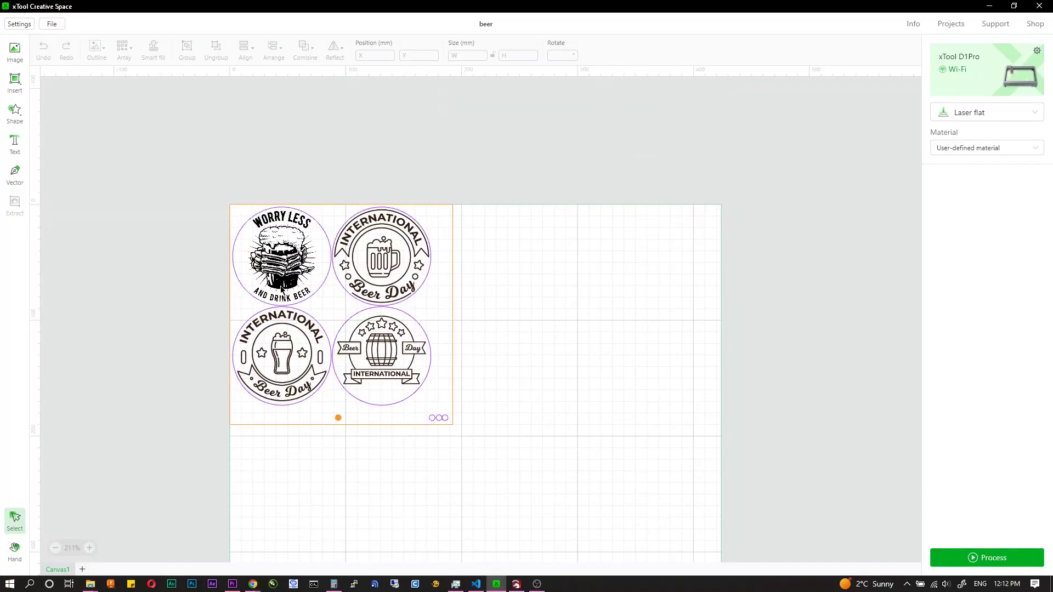
Zoom in and out on the canvas to frame the four beer coaster designs.
{"action": "scroll", "coordinate": [277, 307], "scroll_direction": "up", "scroll_amount": 3}
{"action": "scroll", "coordinate": [274, 304], "scroll_direction": "down", "scroll_amount": 4}
{"action": "scroll", "coordinate": [263, 301], "scroll_direction": "up", "scroll_amount": 2, "text": "ctrl"}
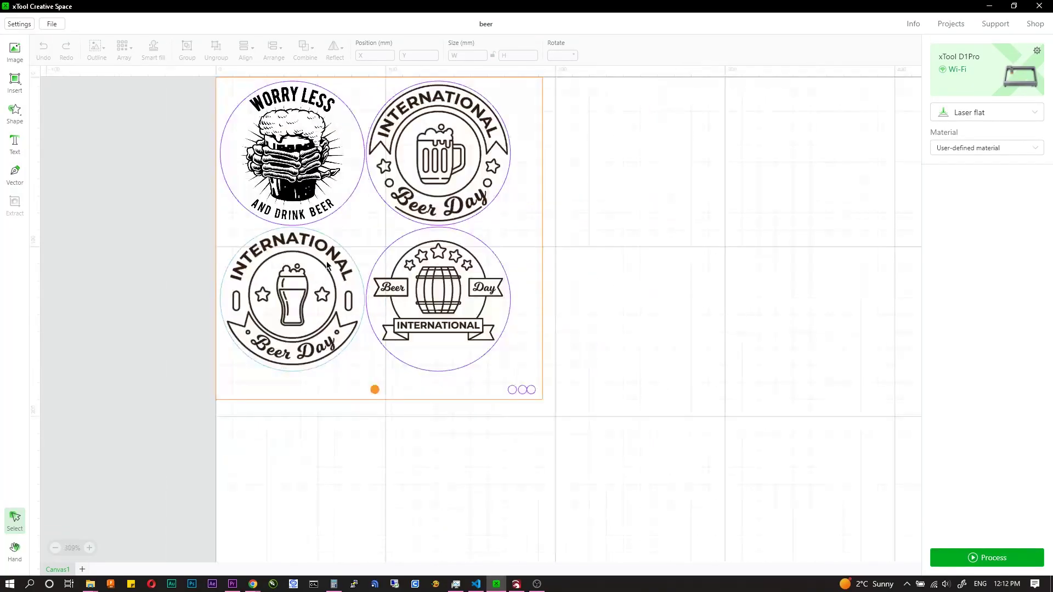
{"action": "scroll", "coordinate": [327, 265], "scroll_direction": "down", "scroll_amount": 2, "text": "ctrl"}
{"action": "scroll", "coordinate": [373, 181], "scroll_direction": "up", "scroll_amount": 2, "text": "ctrl"}
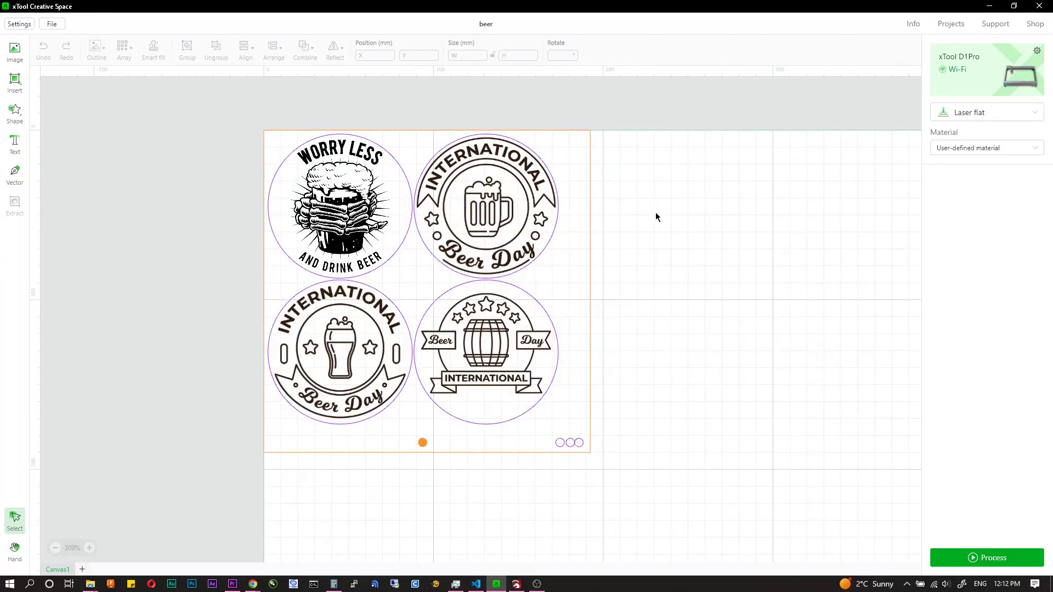
{"action": "scroll", "coordinate": [472, 217], "scroll_direction": "up", "scroll_amount": 2, "text": "ctrl"}
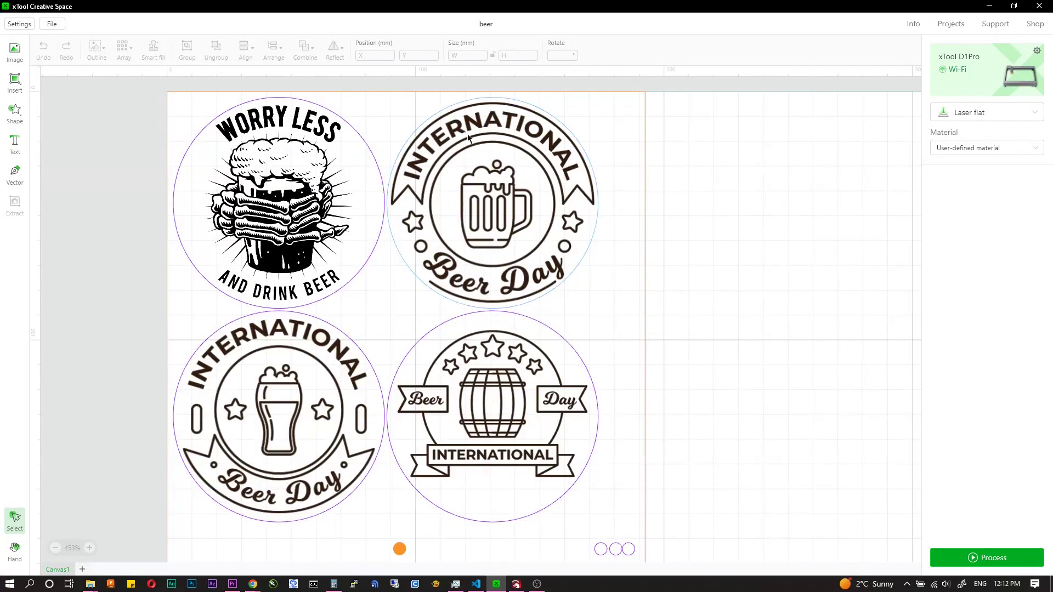